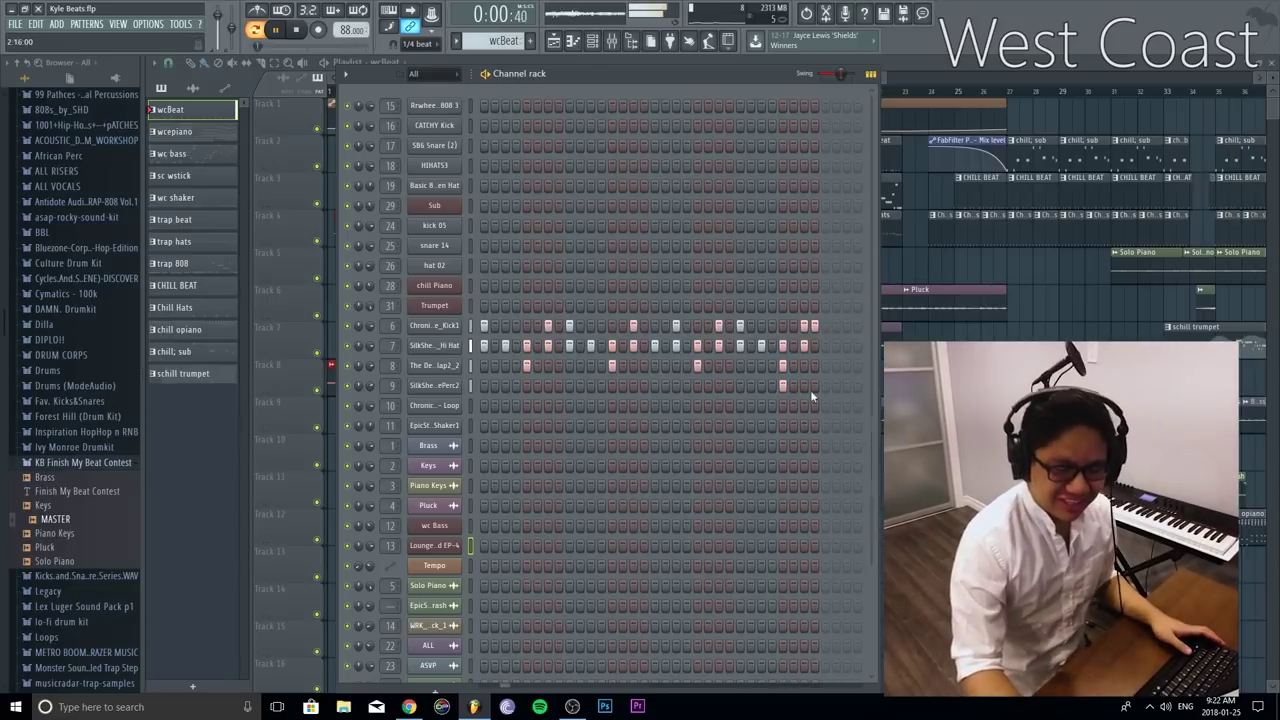
Step: In the playlist, delete the Keys, Piano Keys and Pluck stem clips around bar 47 and replay the remaining stems
key(F6)
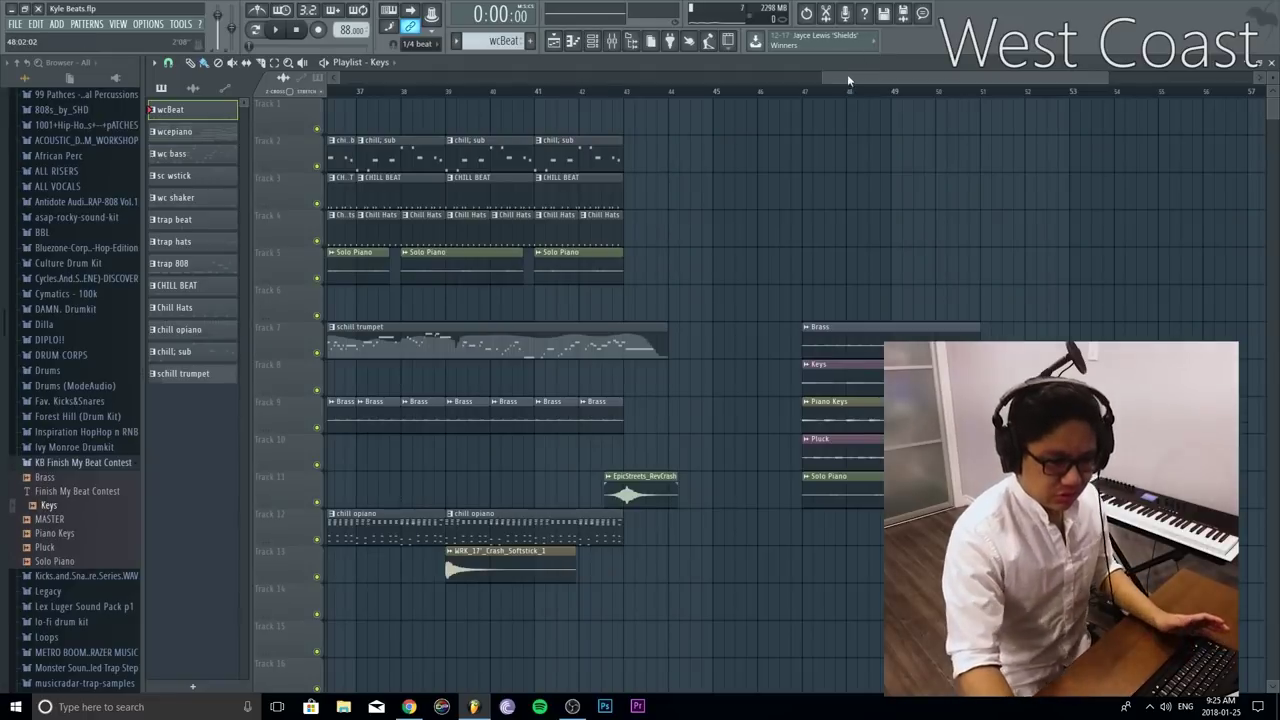
drag(847, 77, 420, 77)
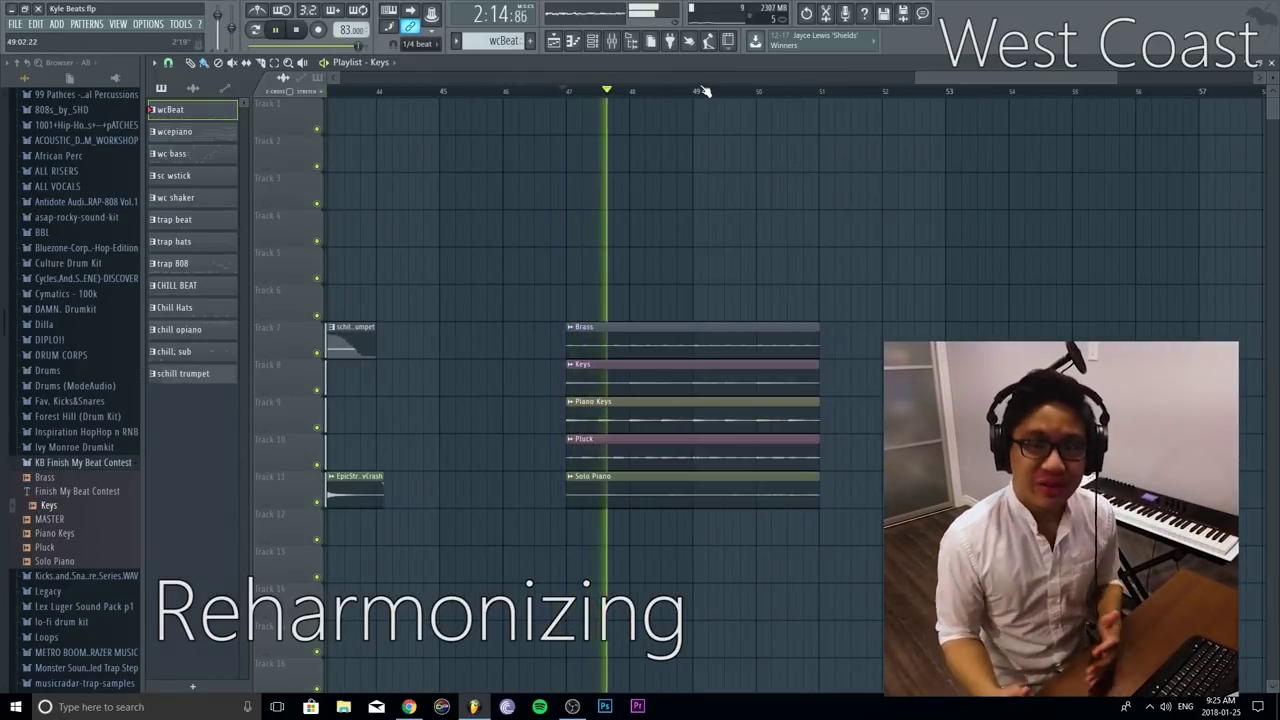
right_click(617, 383)
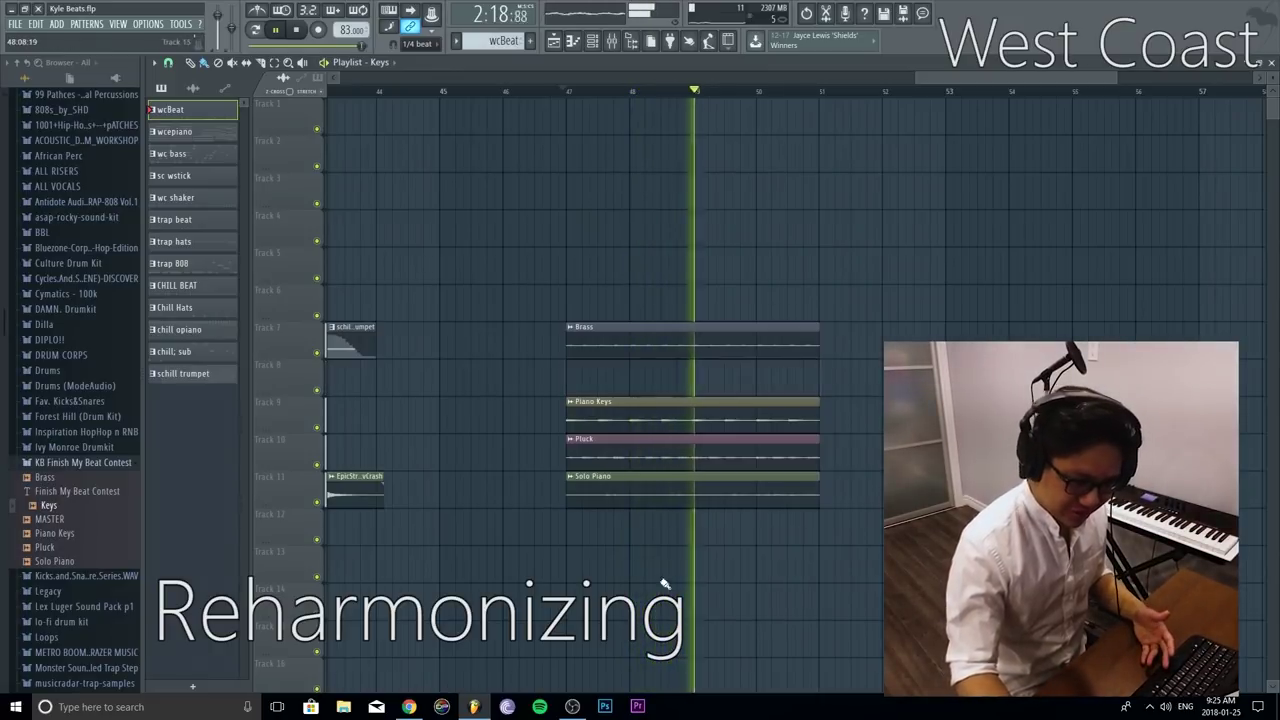
right_click(632, 420)
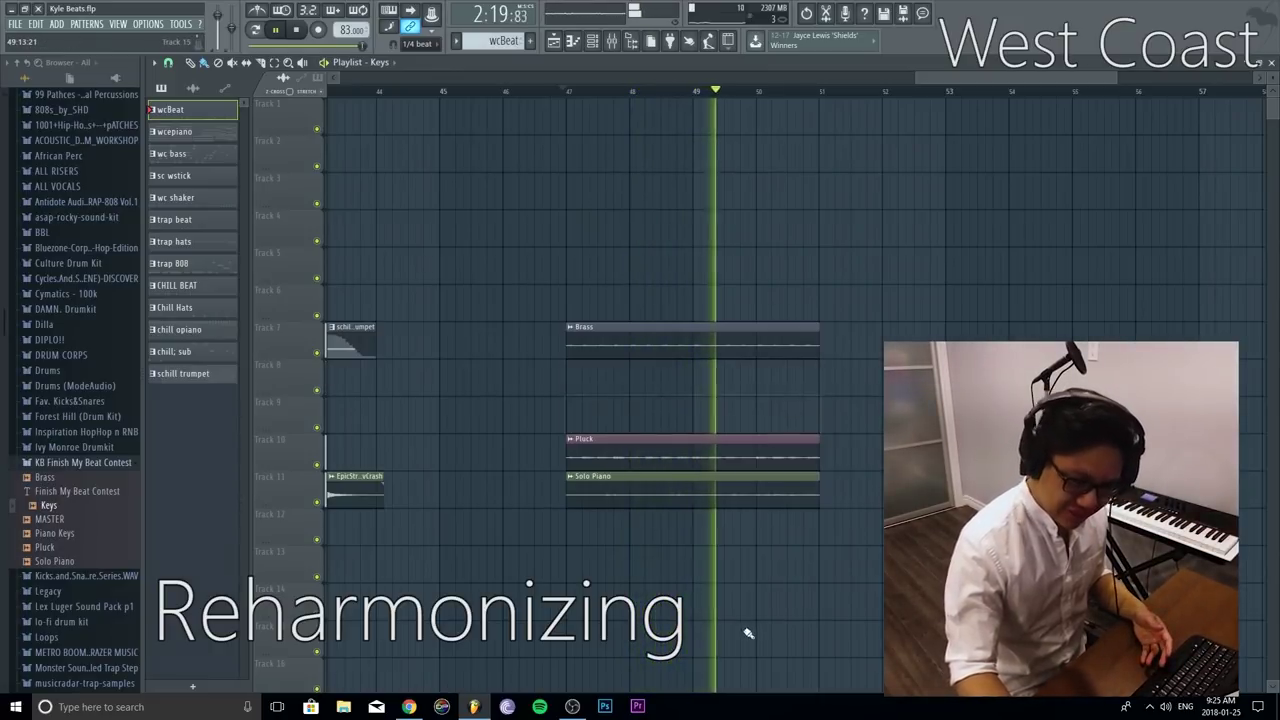
right_click(631, 458)
click(566, 92)
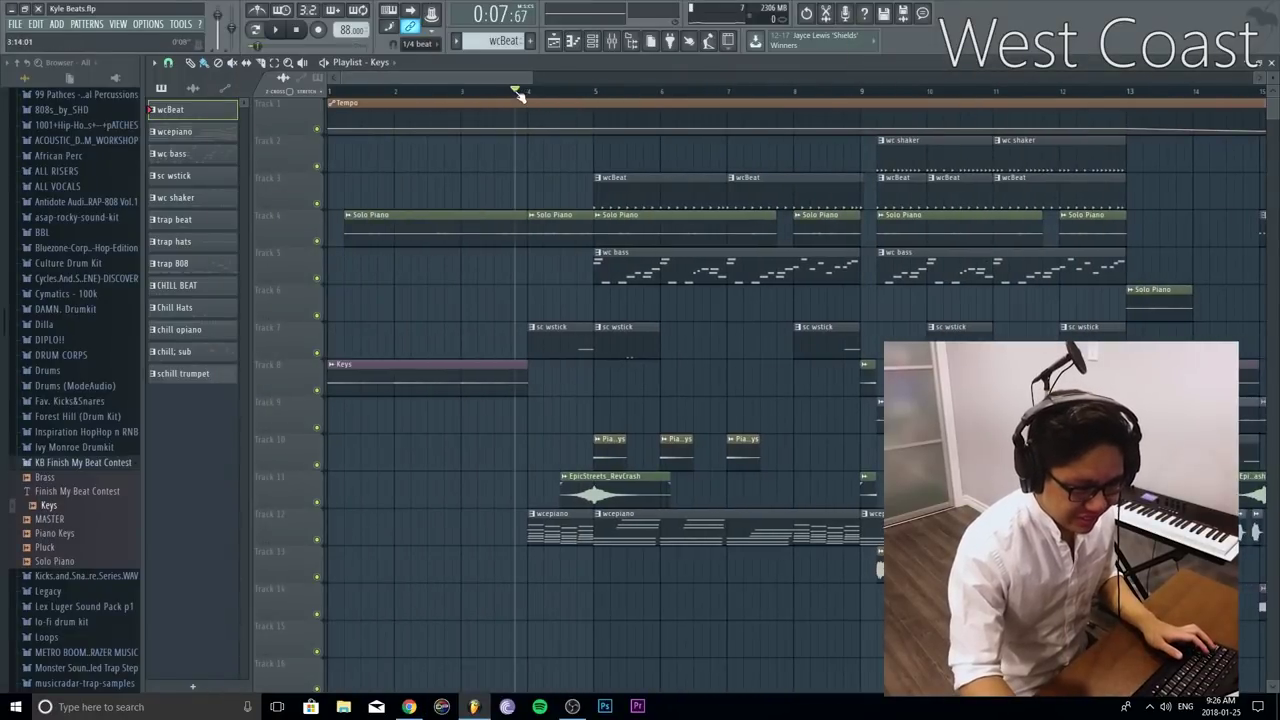
Step: Play the opening section with the wcepiano and wc bass tracks muted, and unmute both tracks to compare
click(316, 539)
click(317, 279)
key(space)
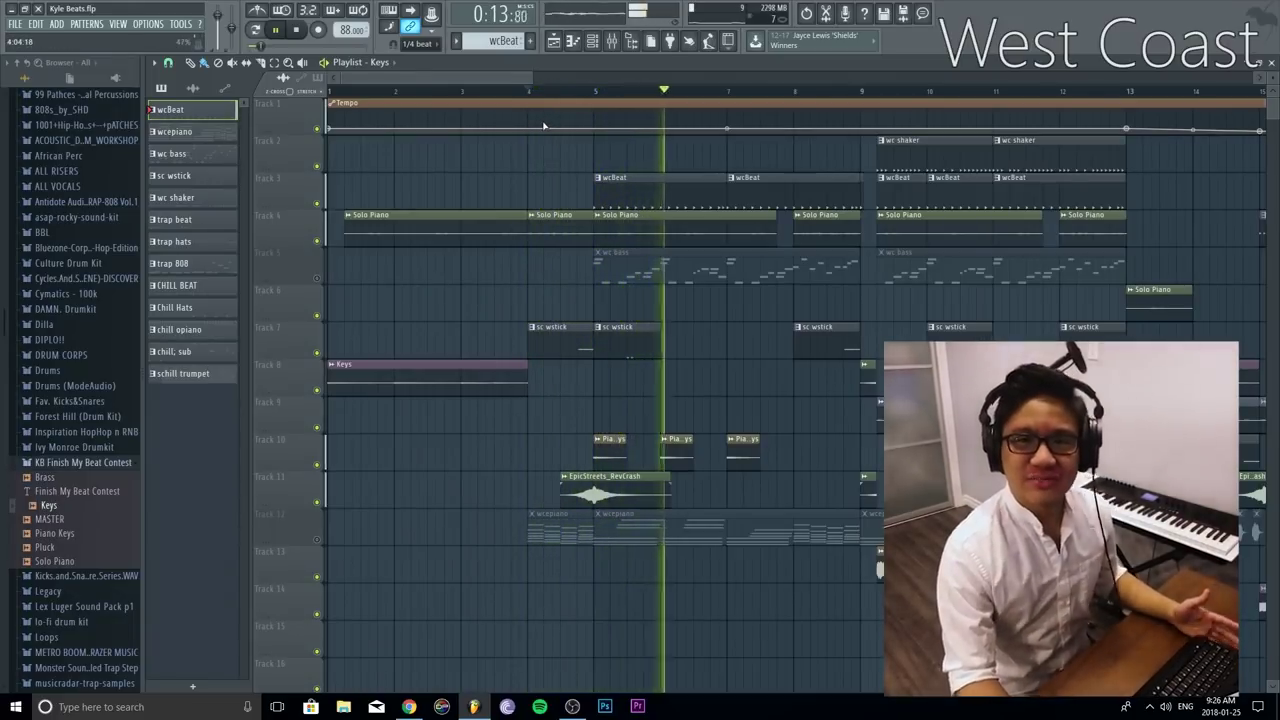
click(317, 539)
click(316, 278)
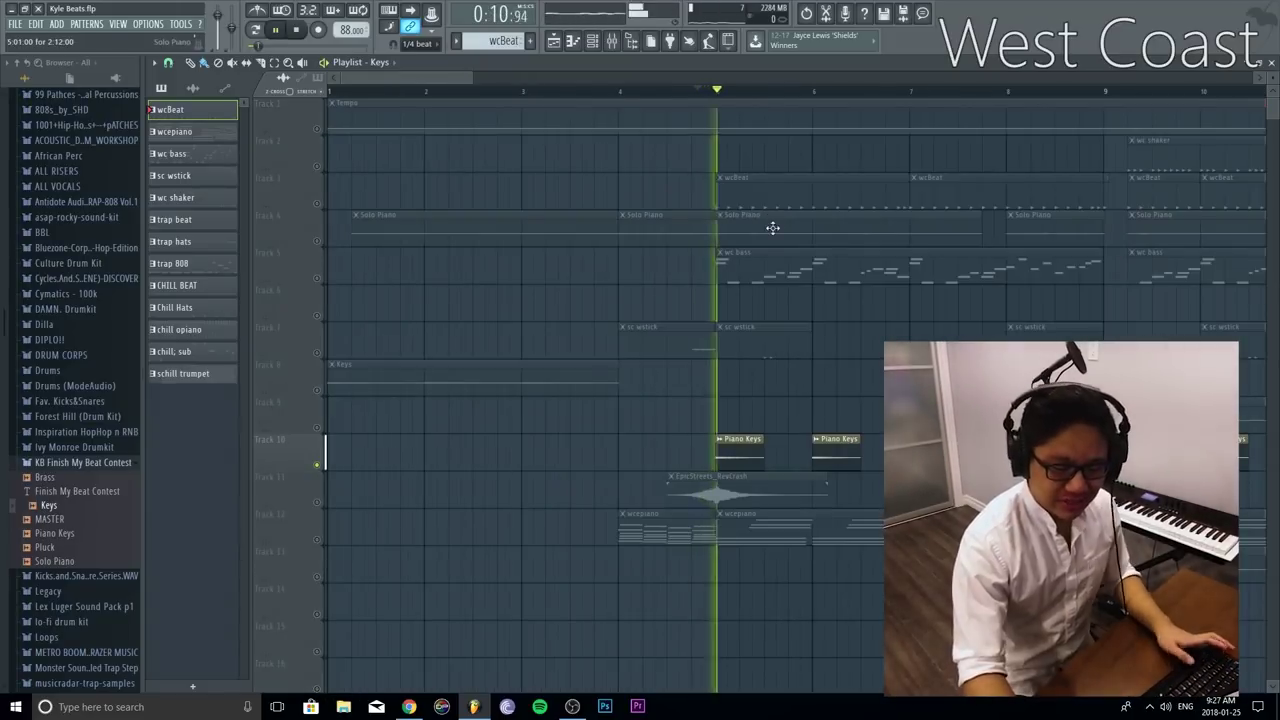
Step: Listen to wcepiano together with the soloed Piano Keys track, and audition track 8 soloed around bar 9
click(318, 541)
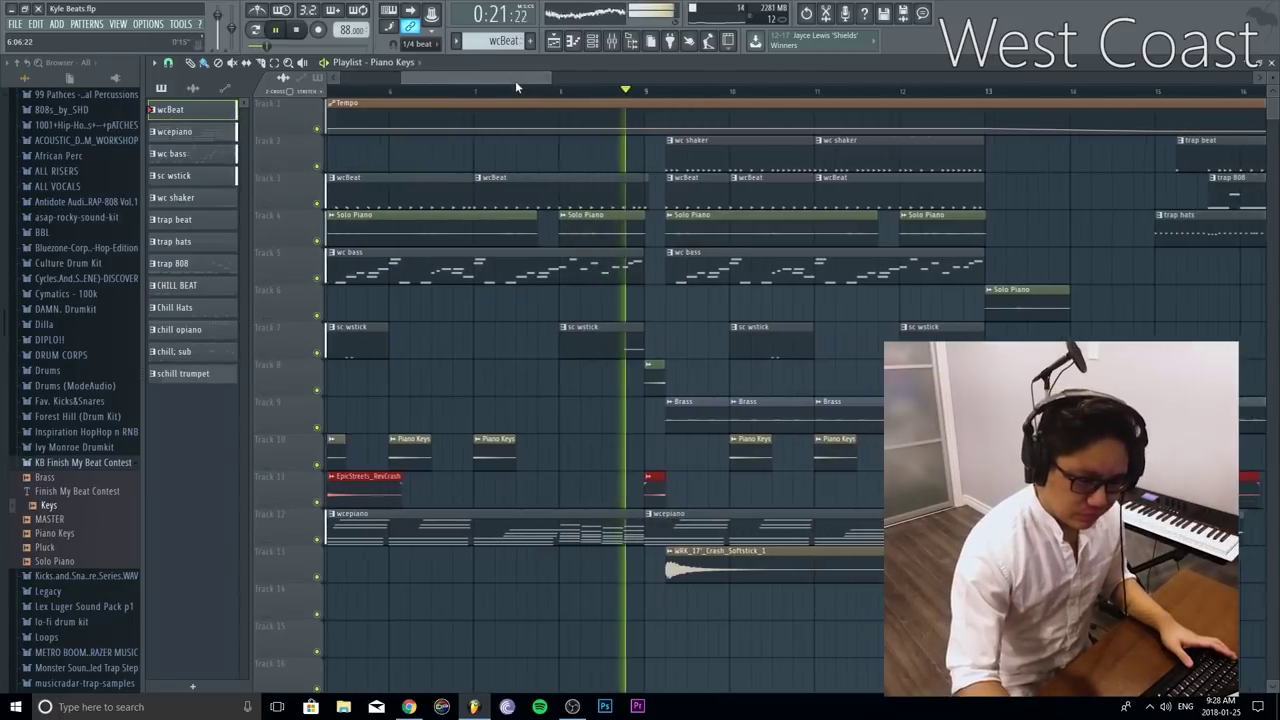
drag(515, 80, 528, 80)
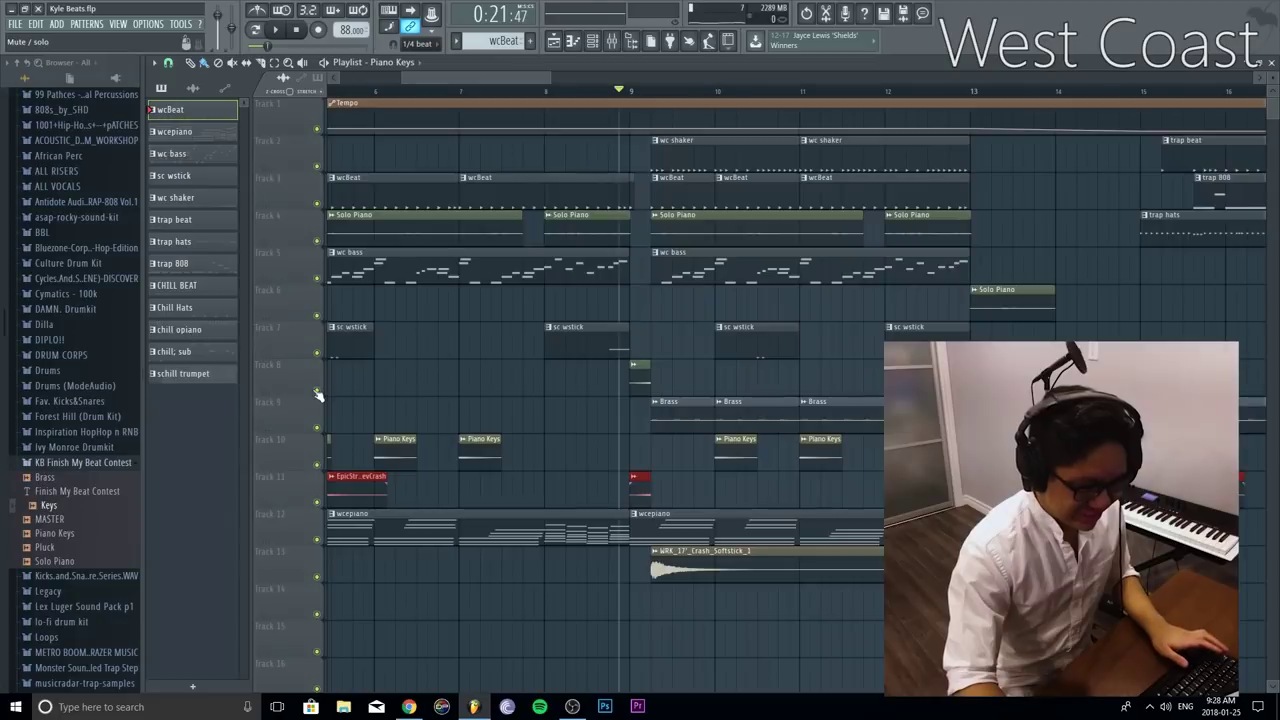
ctrl+click(317, 390)
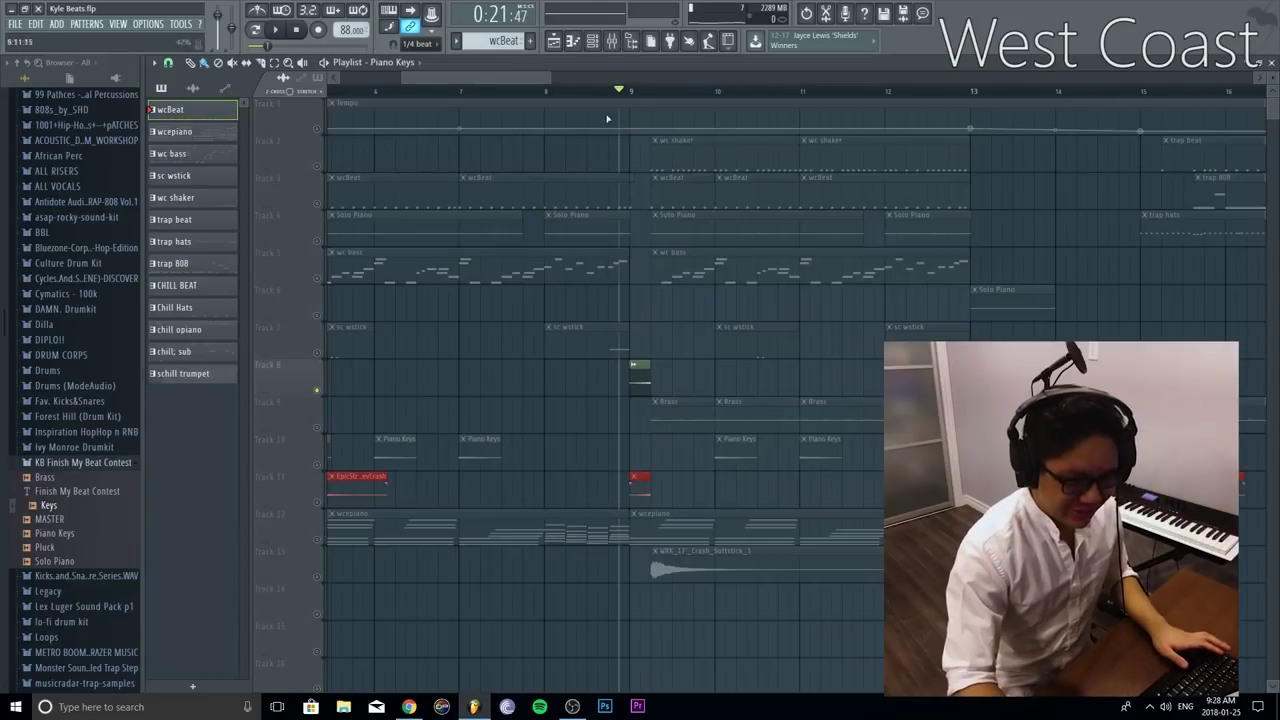
key(space)
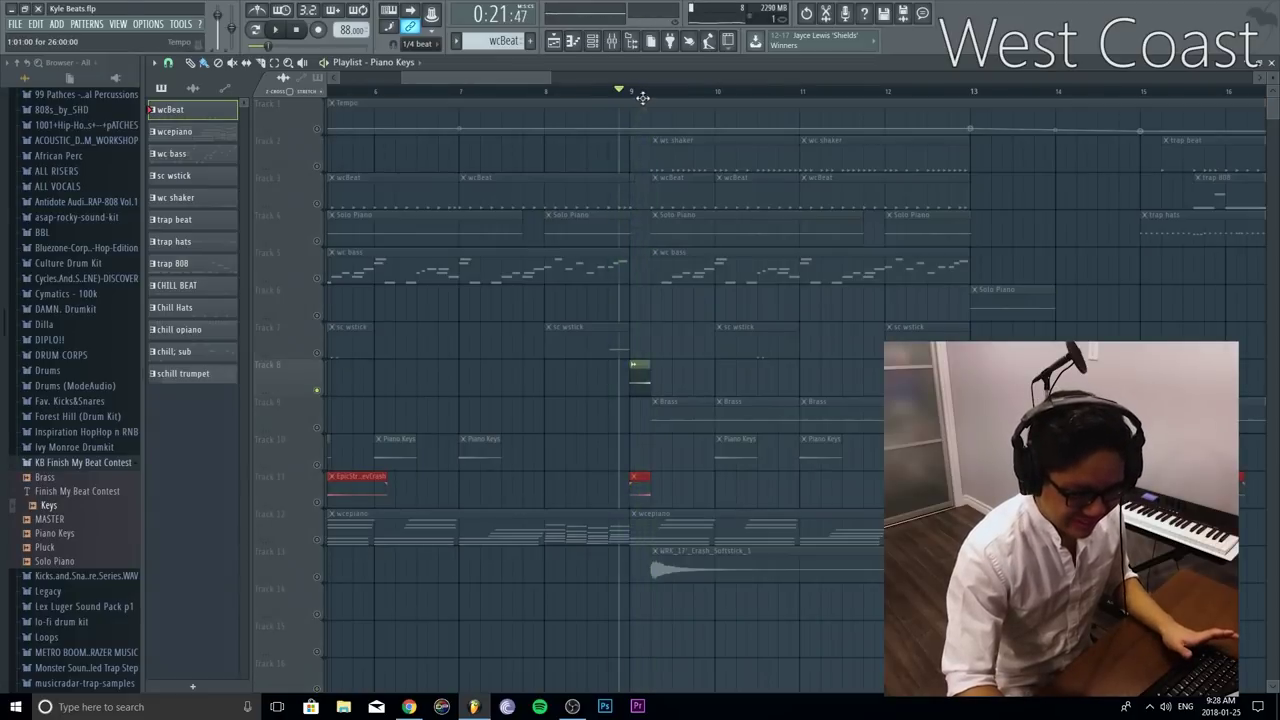
Step: Trim the Piano Keys sample in Edison to its opening chord and normalize the remaining audio
click(597, 48)
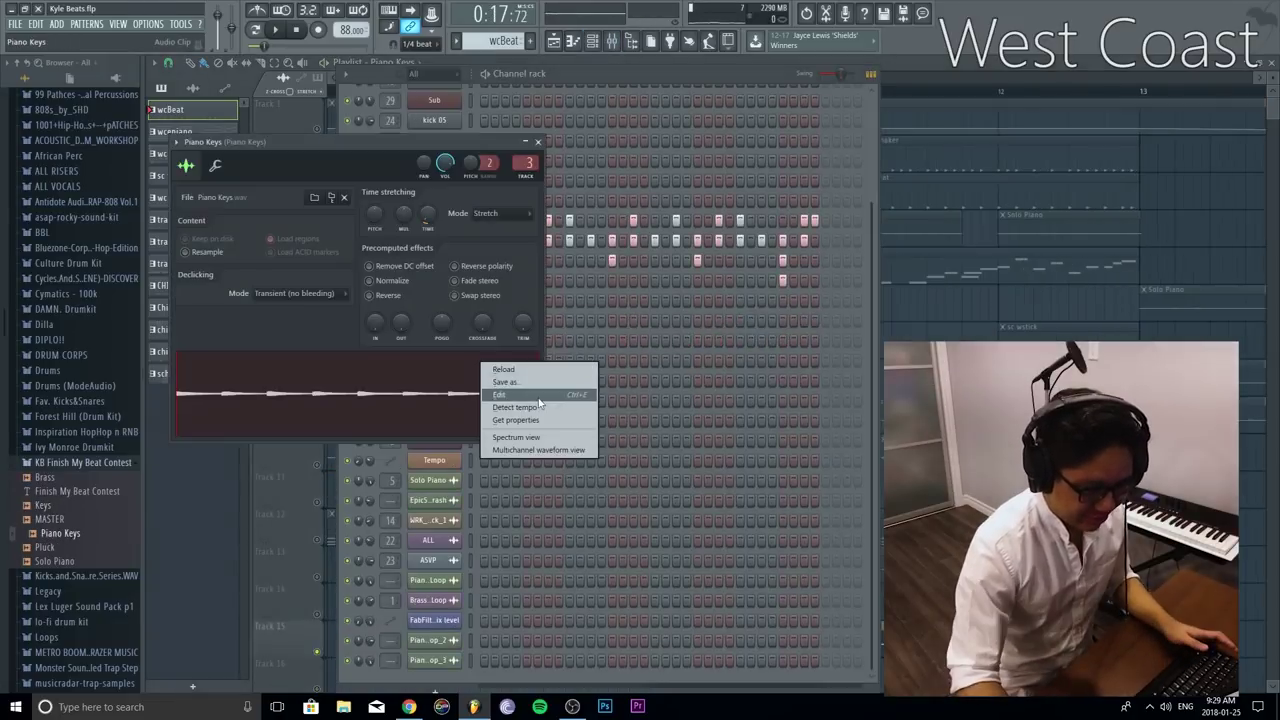
click(547, 395)
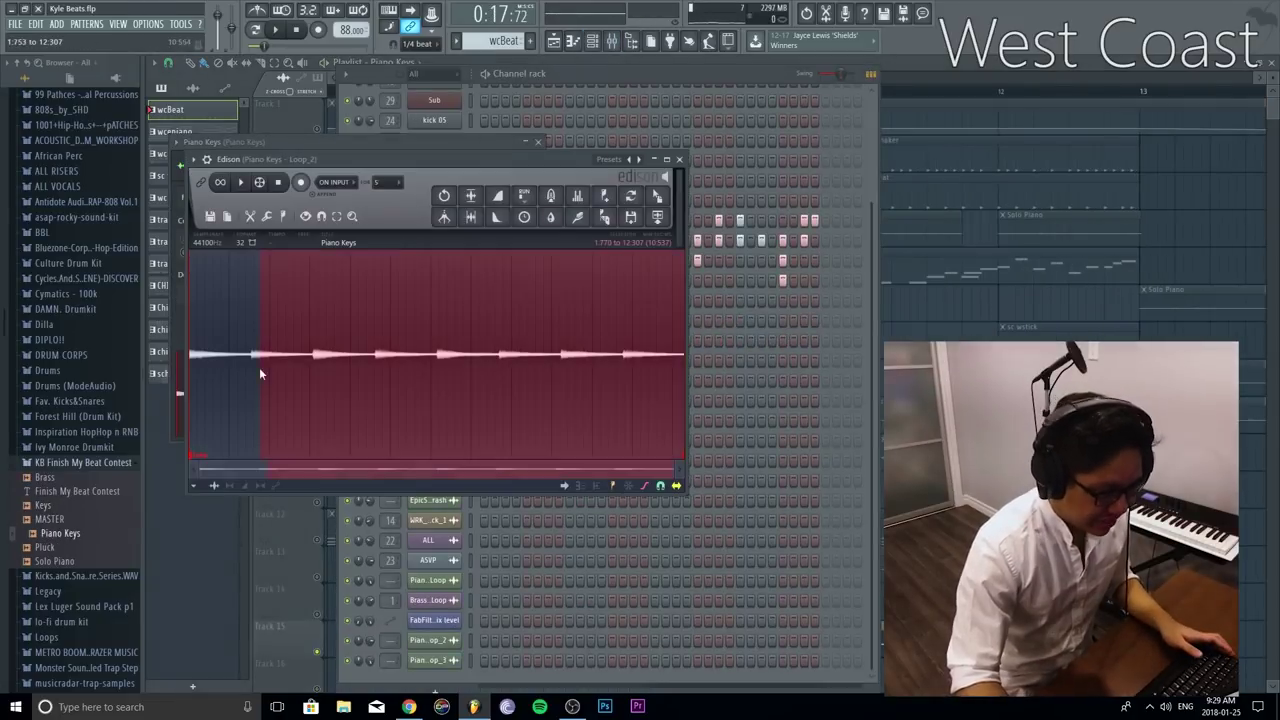
key(Delete)
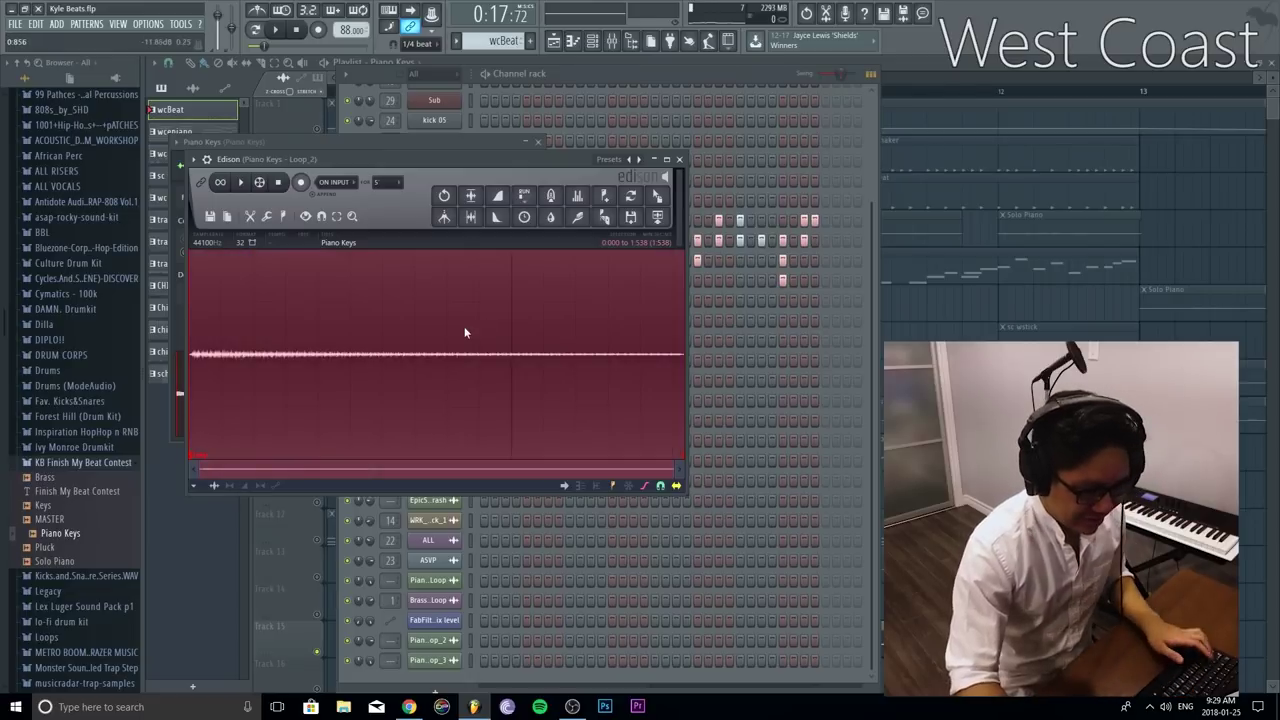
mouse_move(508, 375)
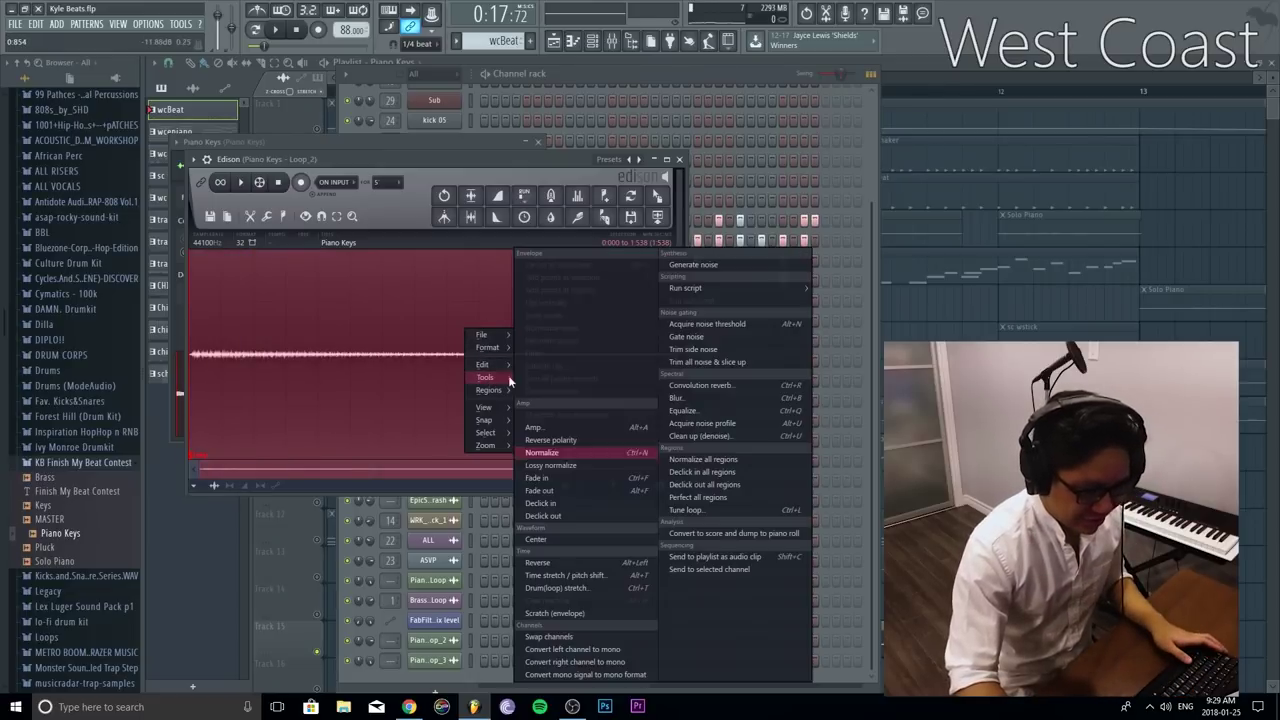
click(559, 452)
drag(651, 194, 640, 248)
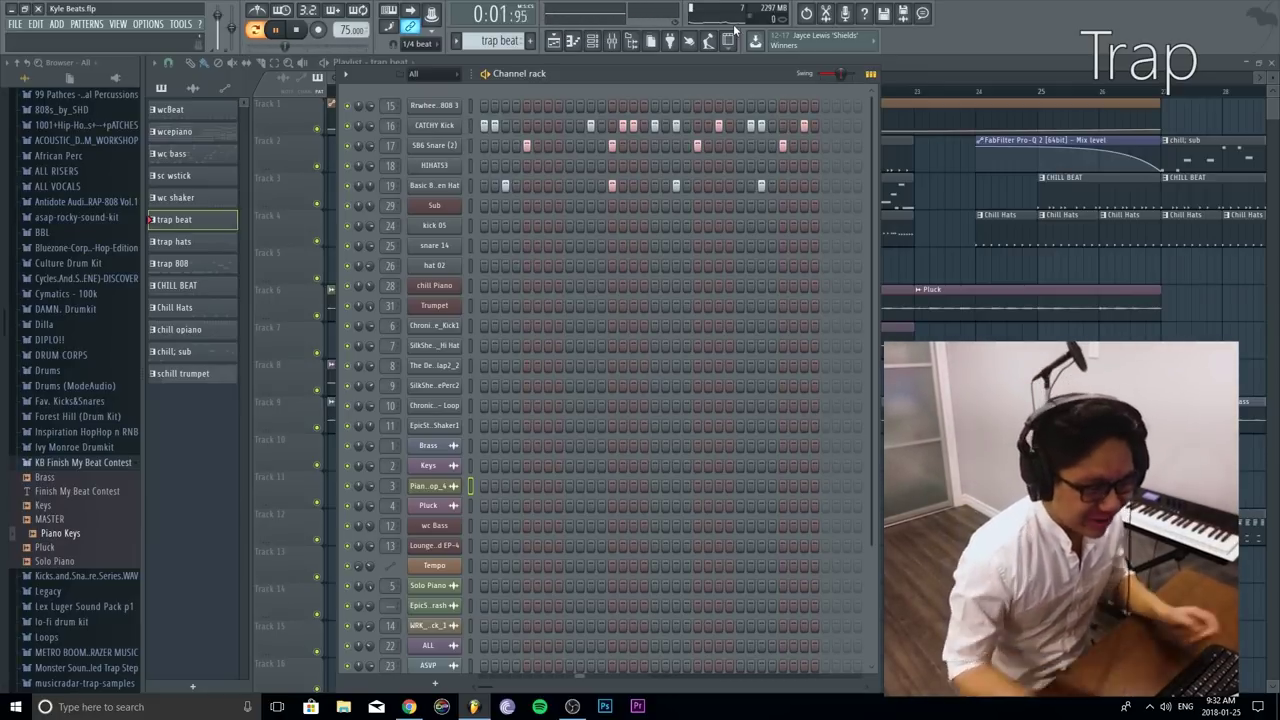
Step: During playlist playback of the trap section, unmute tracks 9, 7, 6, 14 and 12 one after another
key(F6)
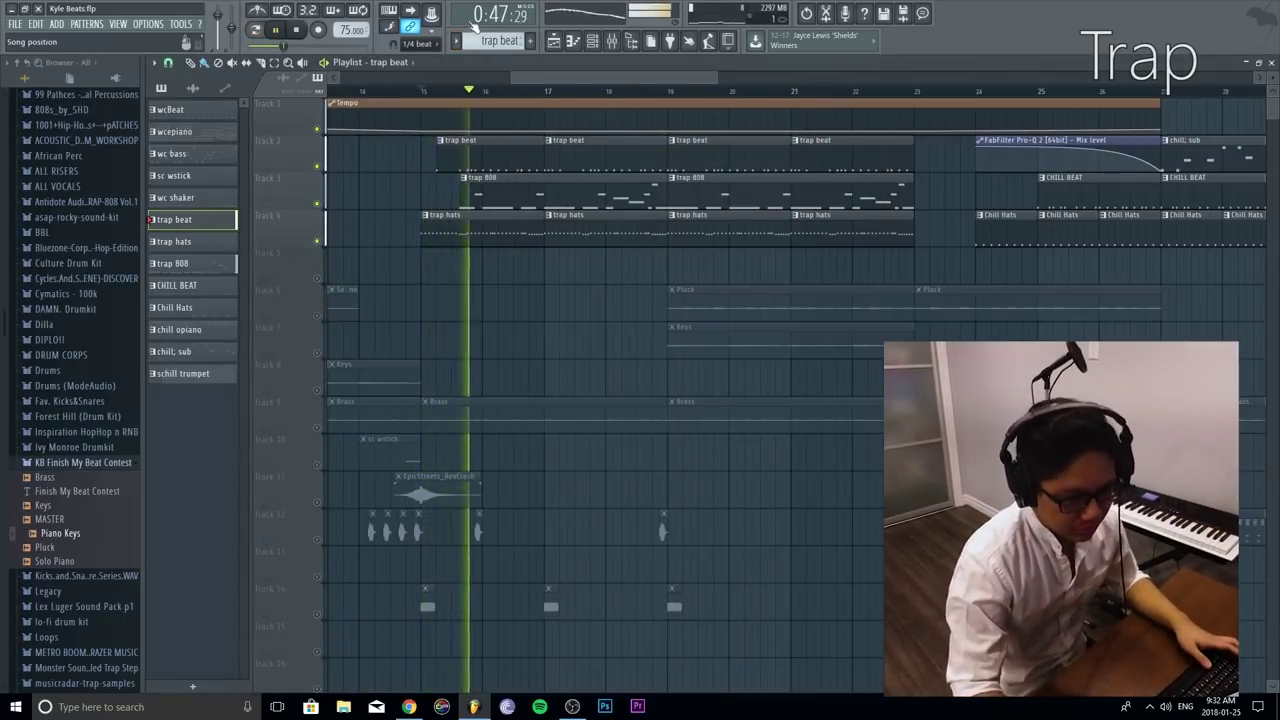
click(320, 428)
click(320, 353)
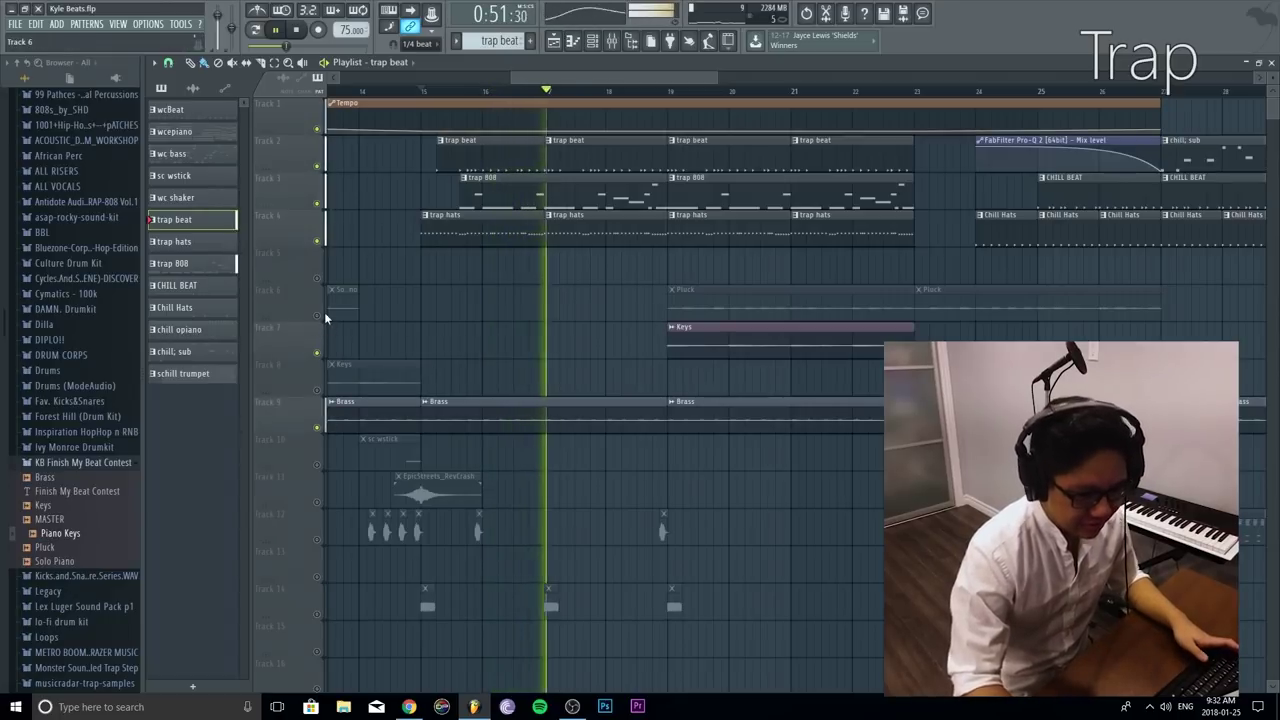
click(318, 316)
click(318, 614)
click(318, 540)
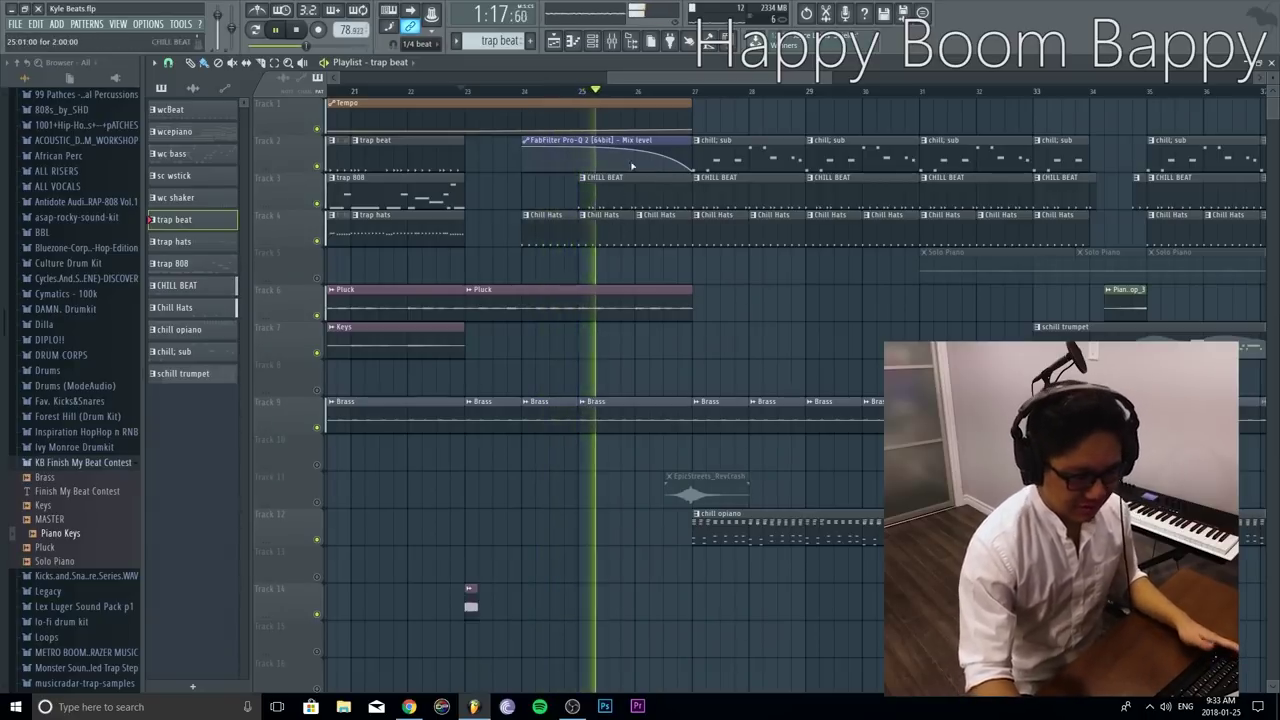
Step: Check the swing setting in the channel rack and return to the CHILL BEAT section of the playlist
key(F6)
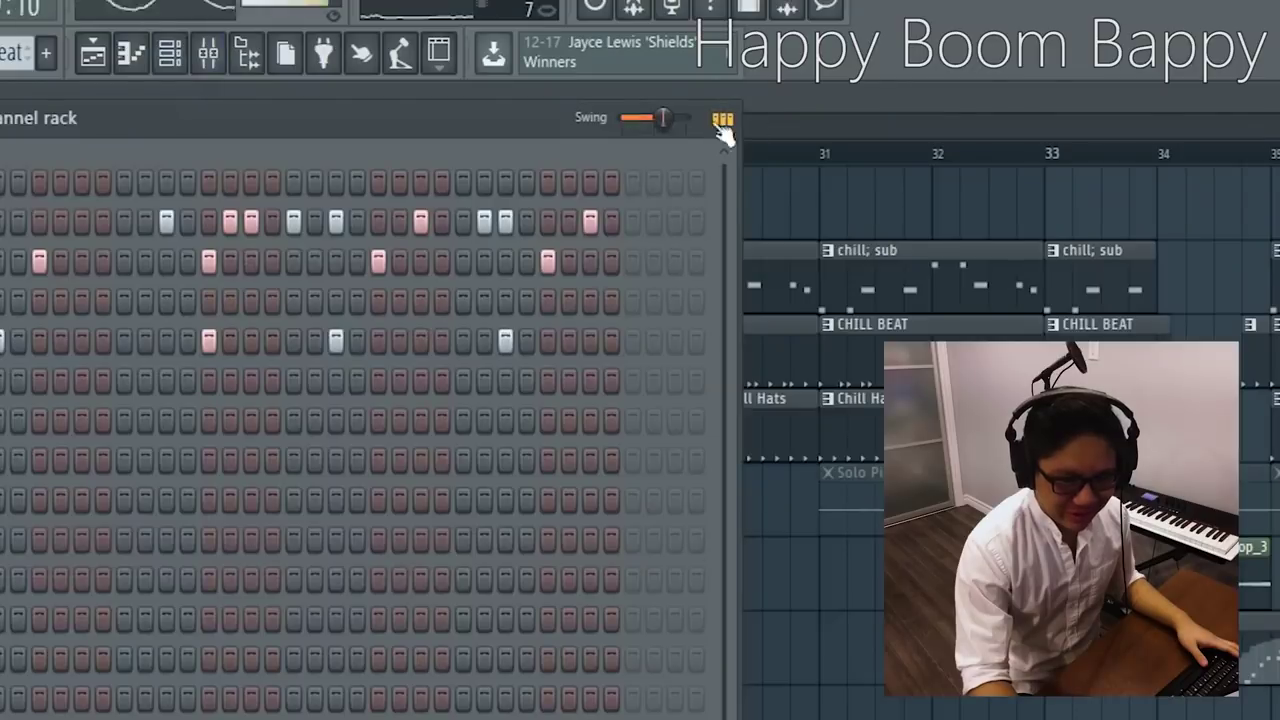
key(F6)
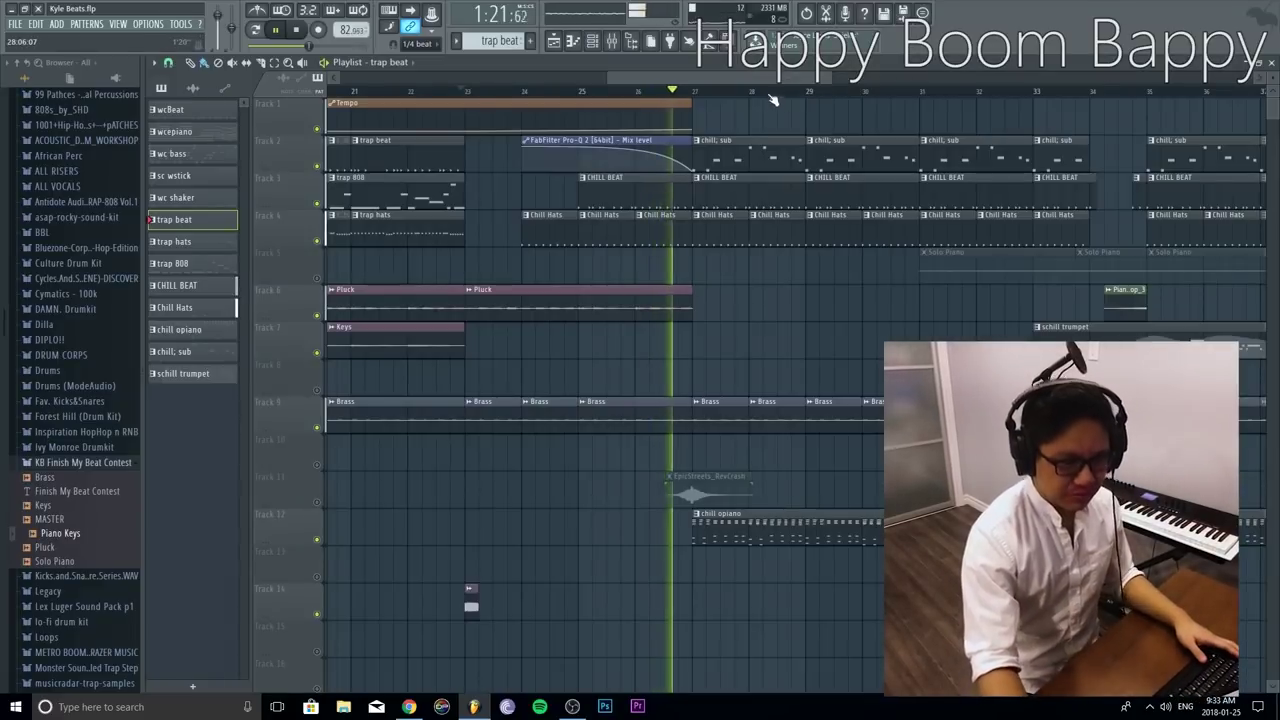
scroll(773, 100, right, 2)
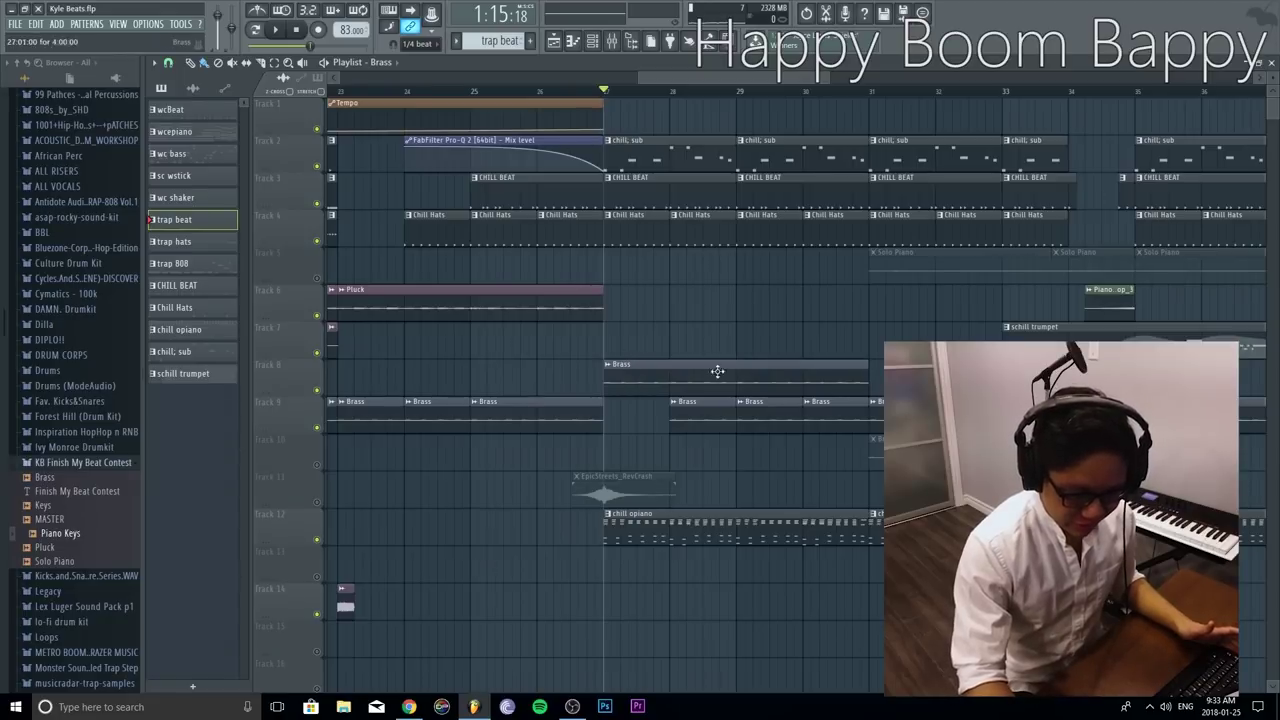
Step: Try trimming the Brass clip on track 8 at both ends to isolate the part around bar 28
drag(869, 392, 712, 386)
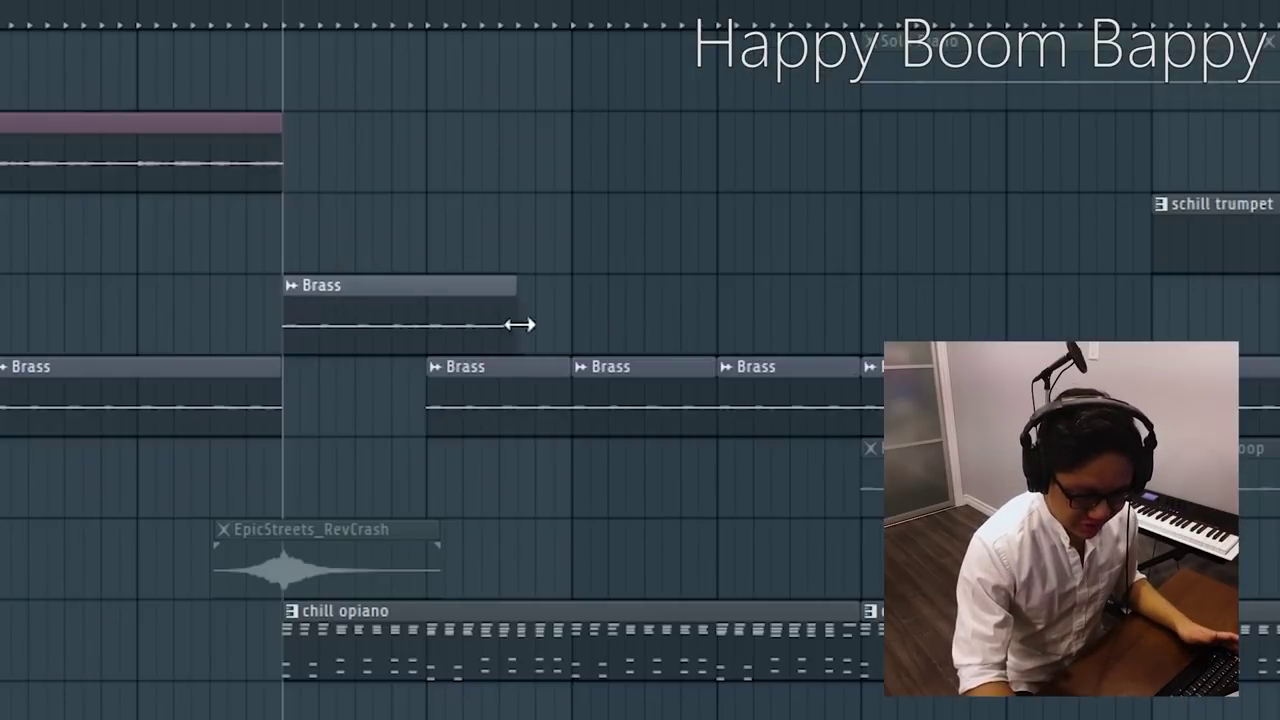
drag(317, 330, 441, 343)
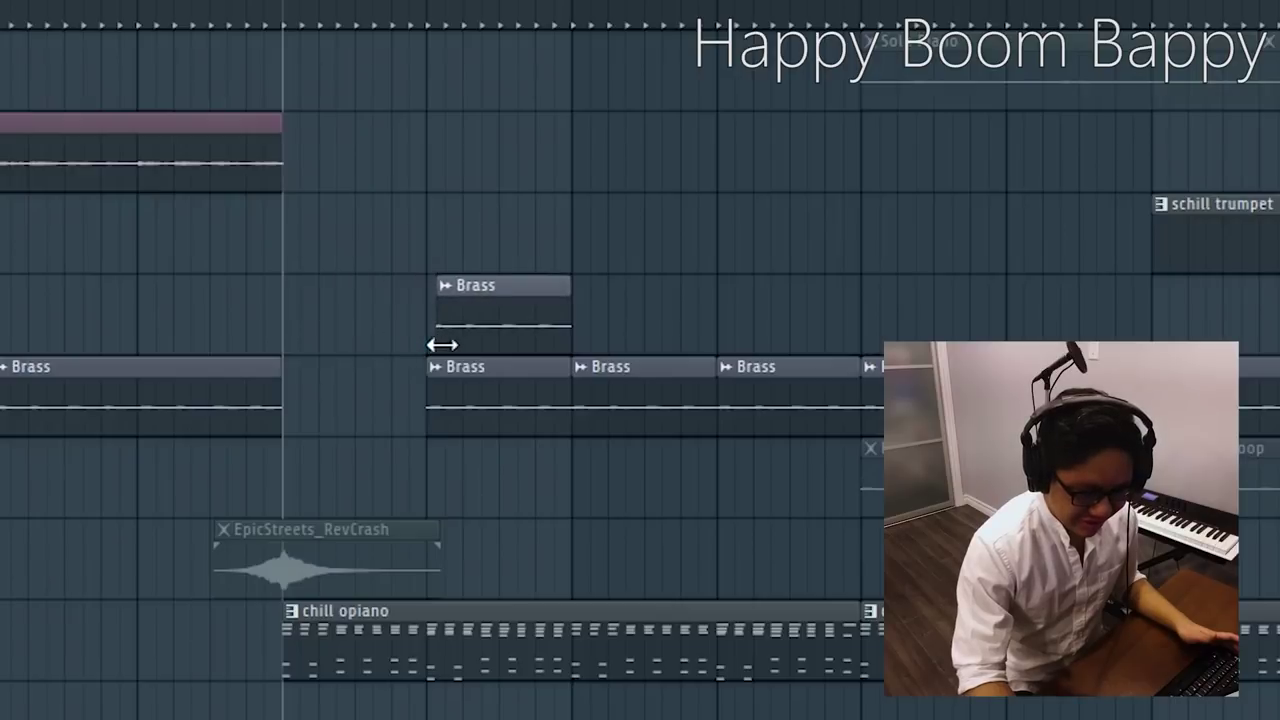
Step: Audition the CHILL BEAT and Chill Hats drum patterns in the channel rack
click(593, 41)
key(space)
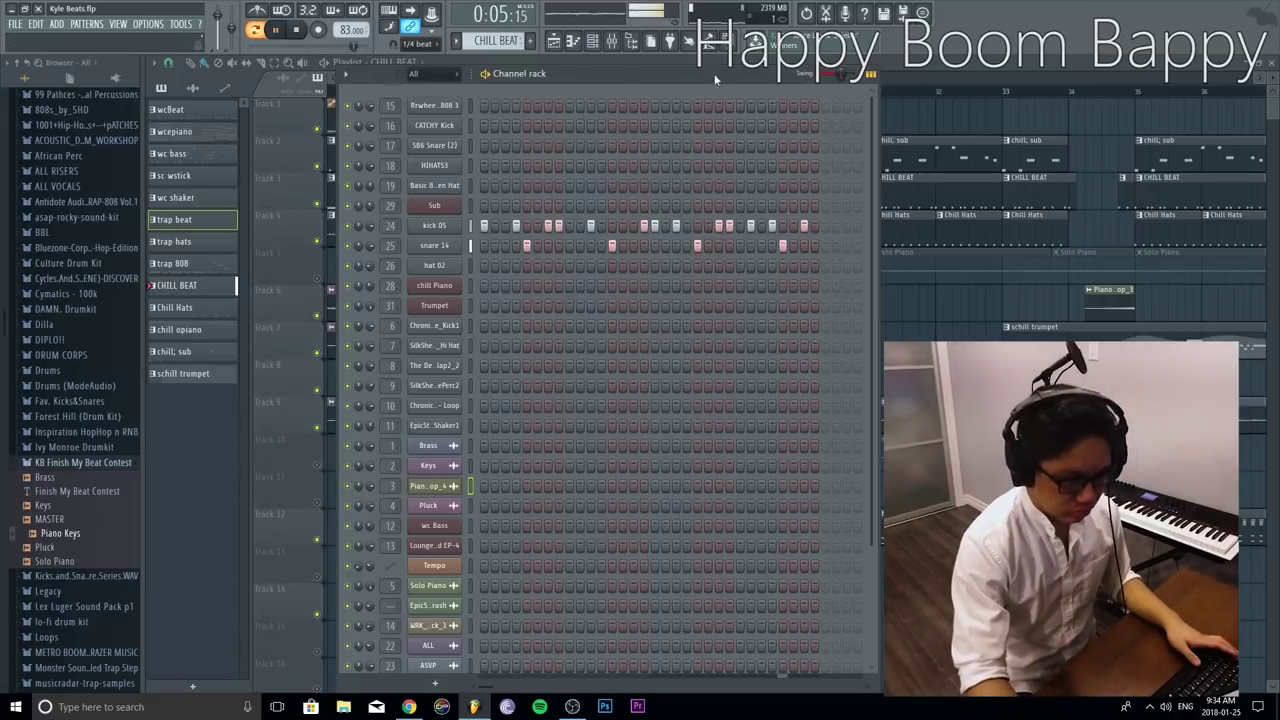
click(457, 41)
click(476, 174)
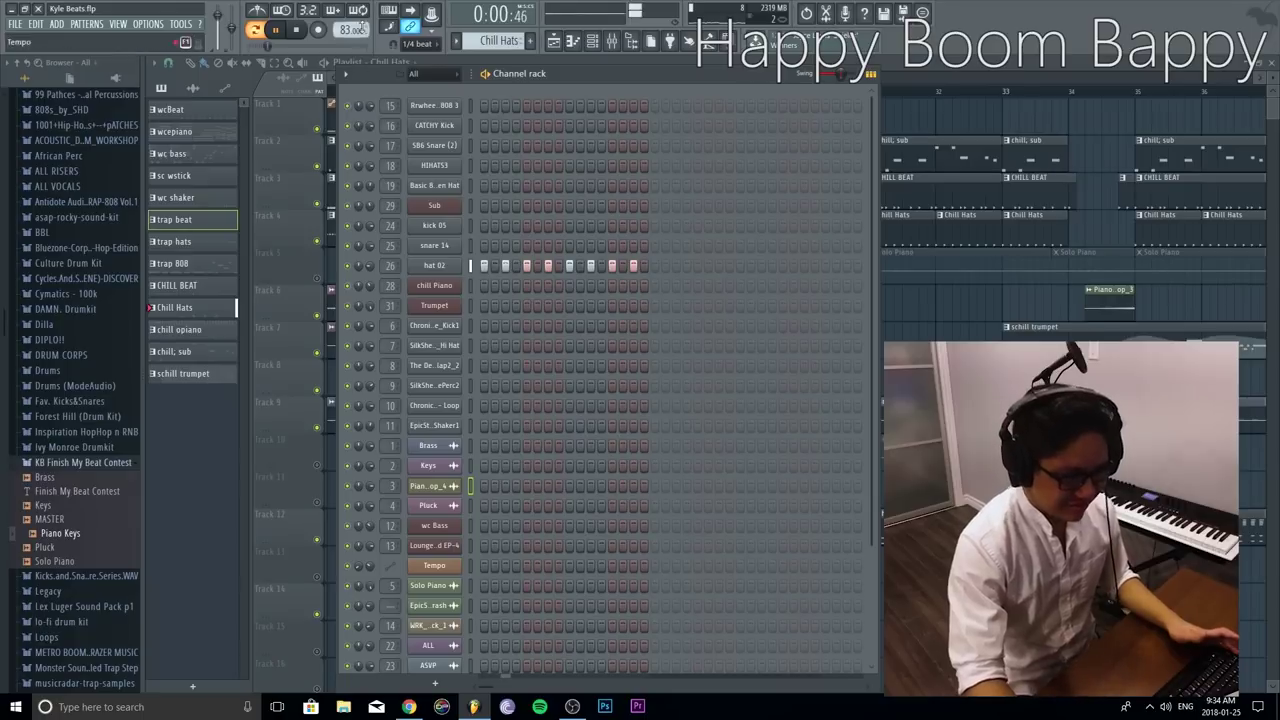
Step: Play the chill section in the playlist, open the Brass - Loop clip on track 10, and stop playback
click(622, 150)
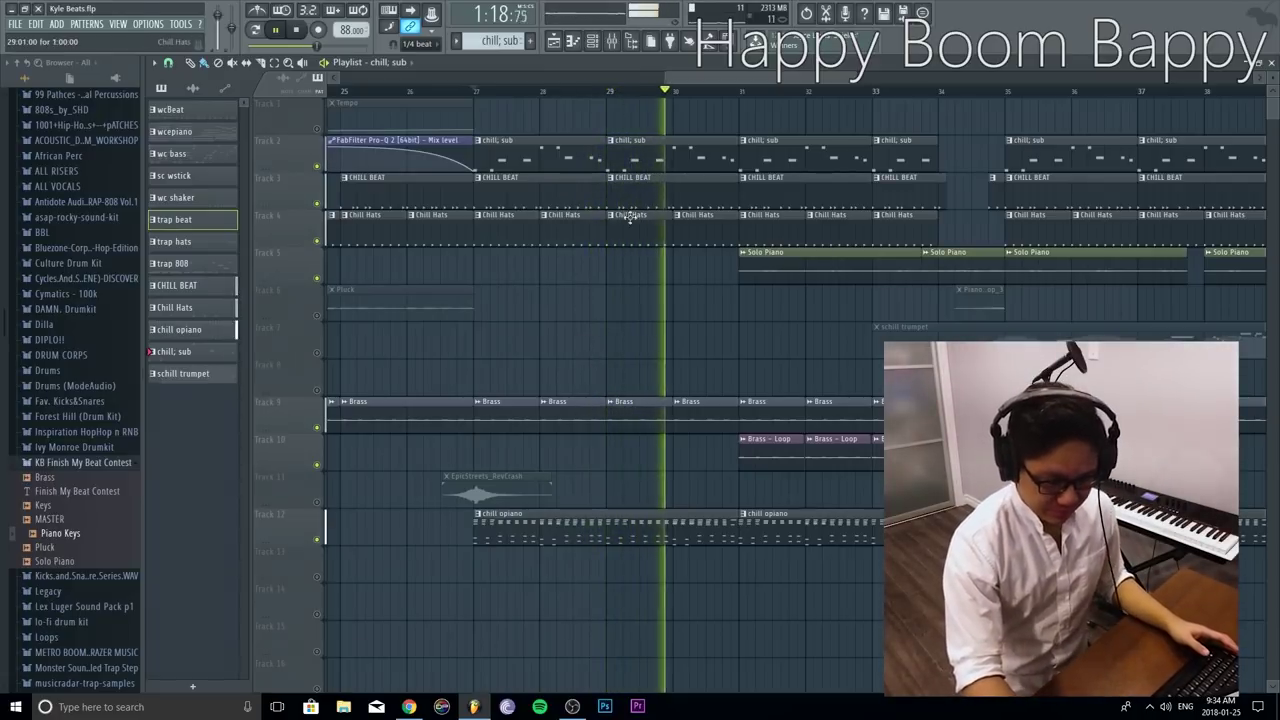
scroll(820, 100, right, 1)
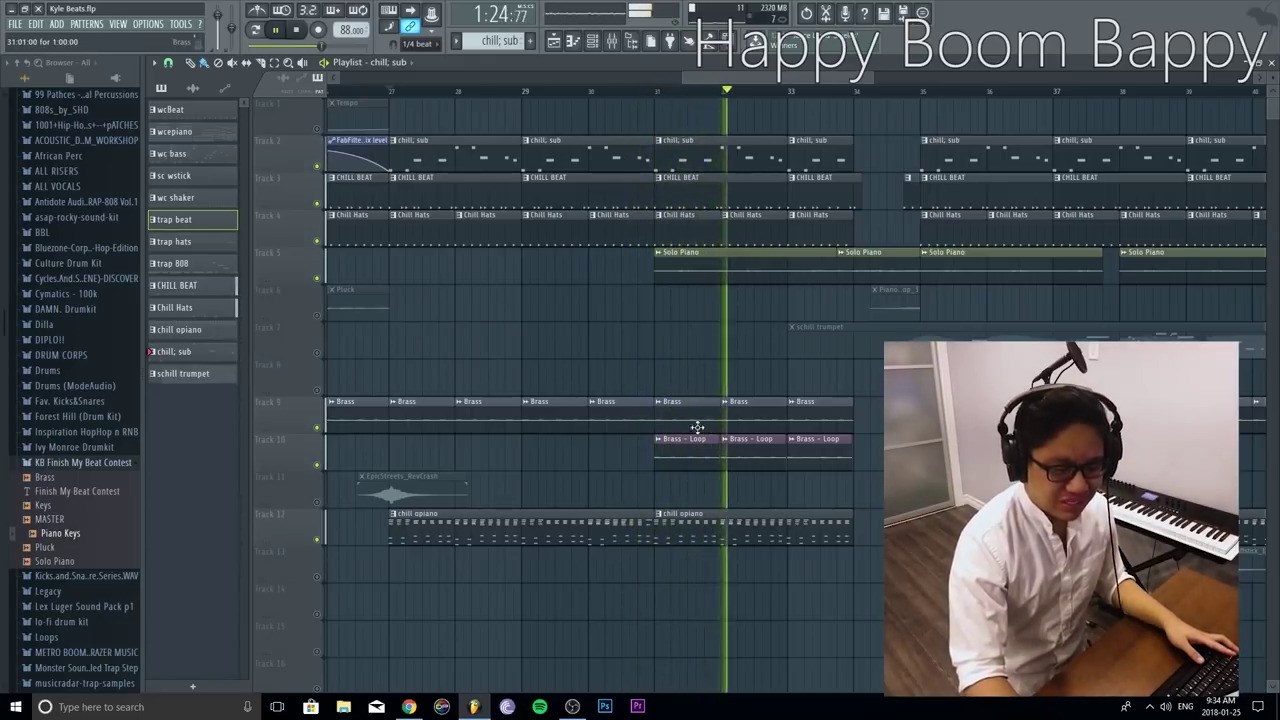
double_click(766, 446)
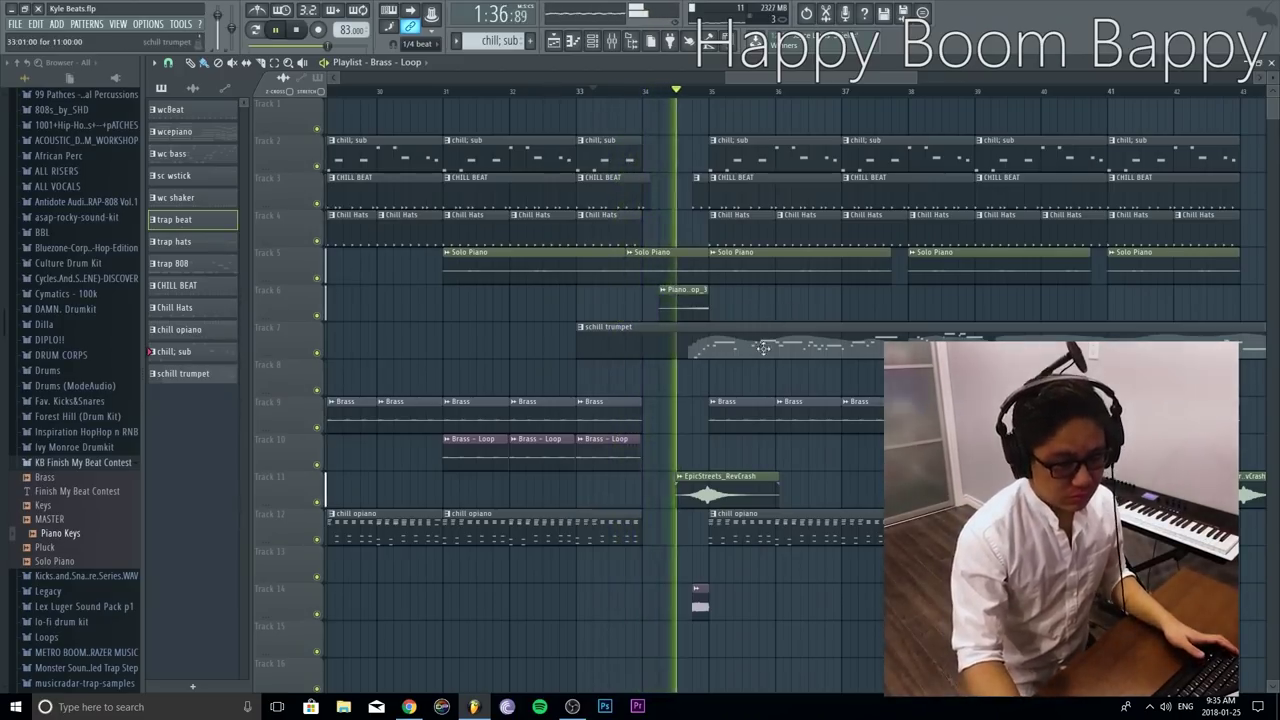
key(space)
scroll(775, 84, right, 3)
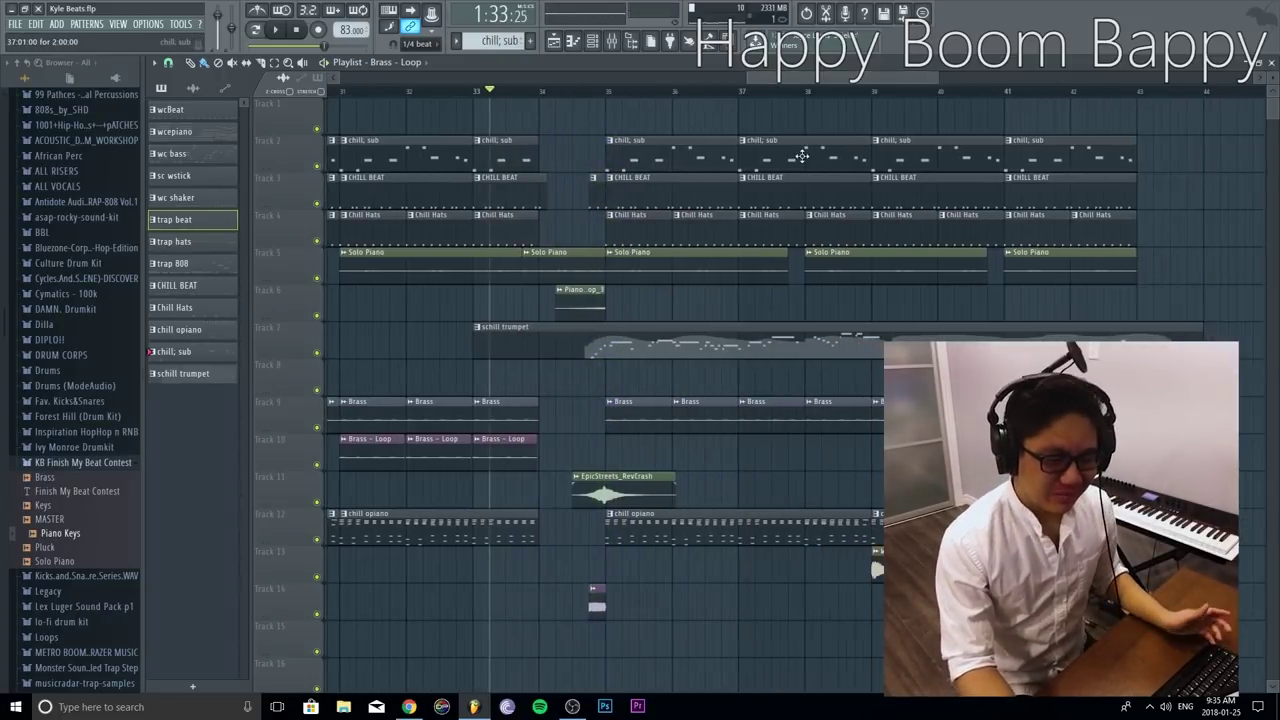
Step: View the chill, sub pattern in the channel rack and play the schill trumpet section in the playlist
click(594, 45)
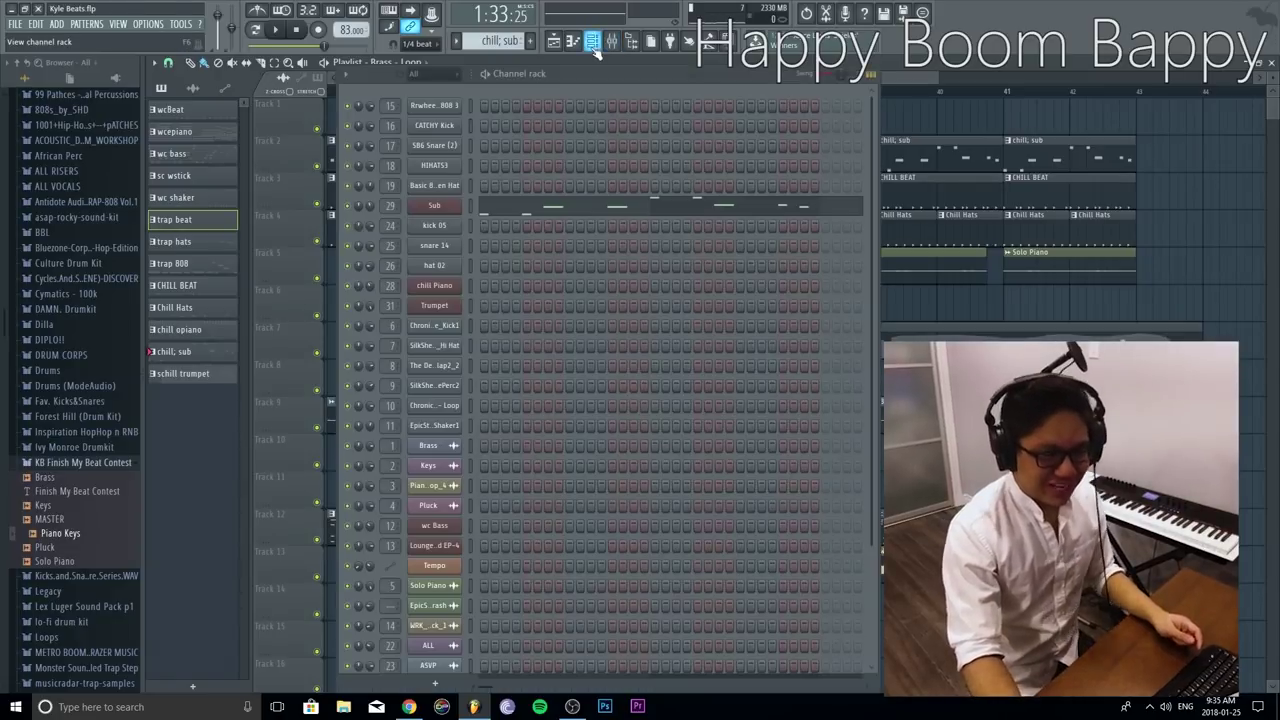
click(919, 76)
key(space)
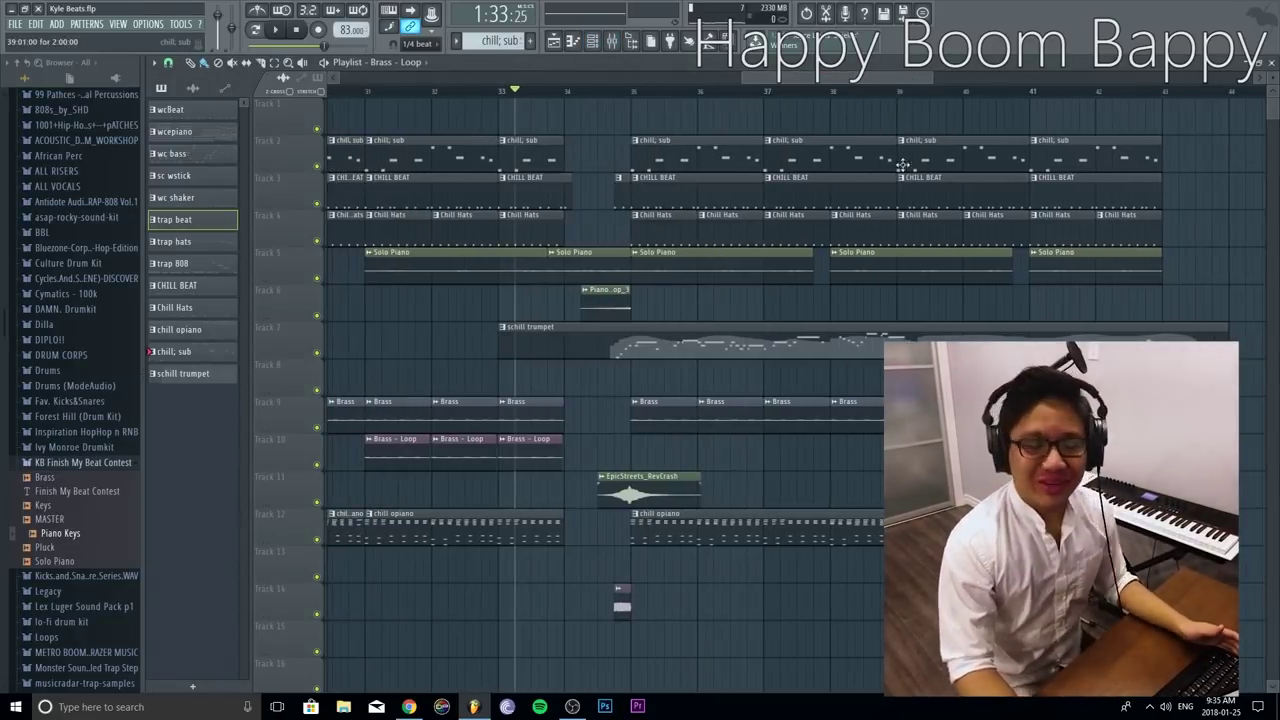
scroll(929, 80, down, 1)
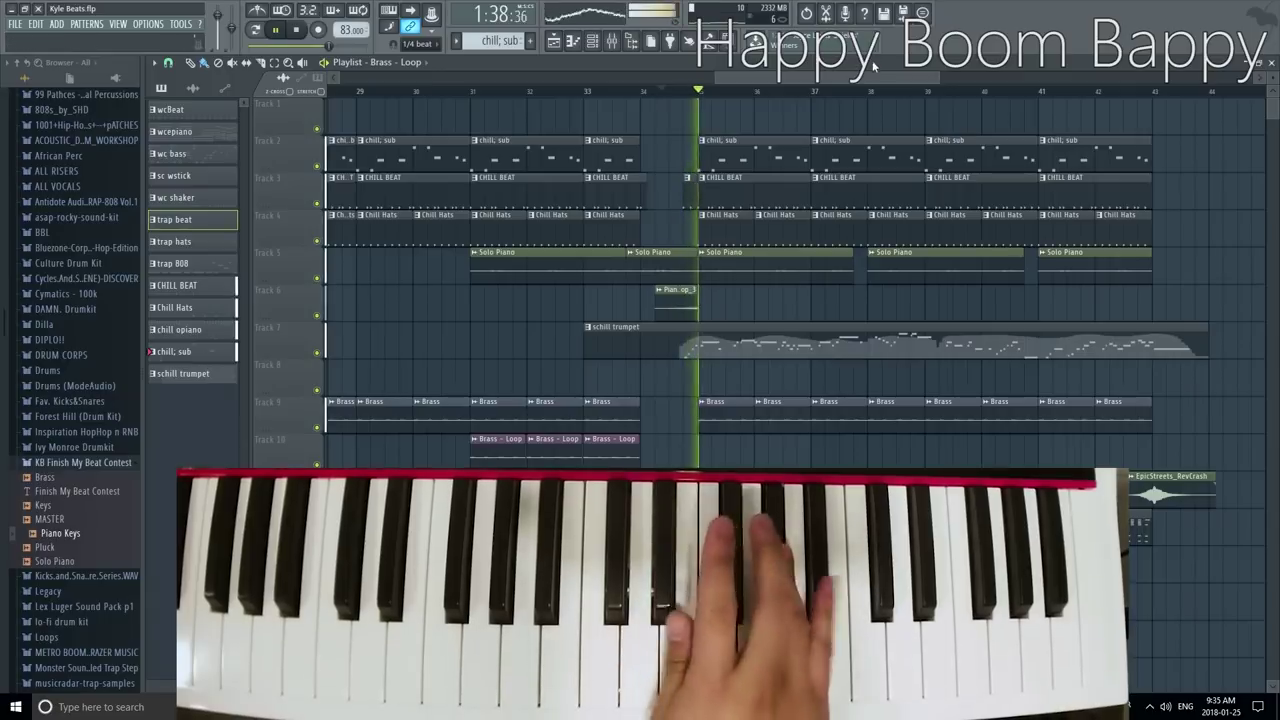
scroll(931, 82, down, 1)
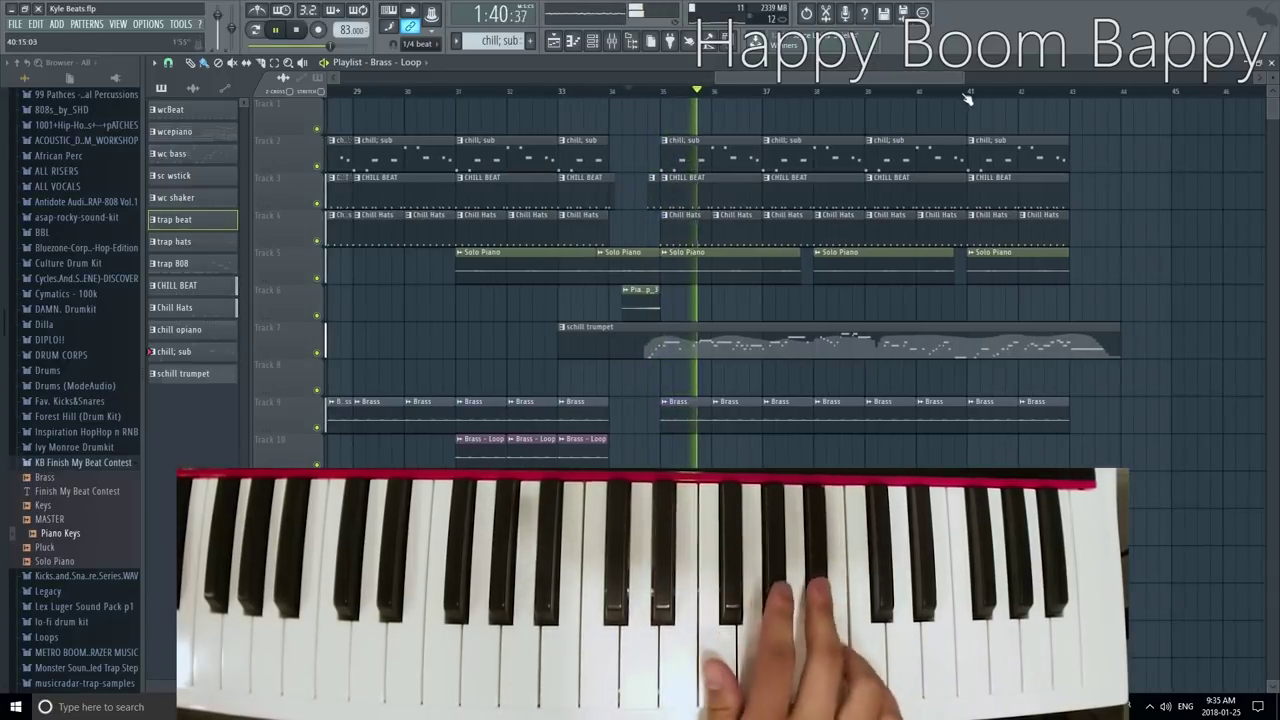